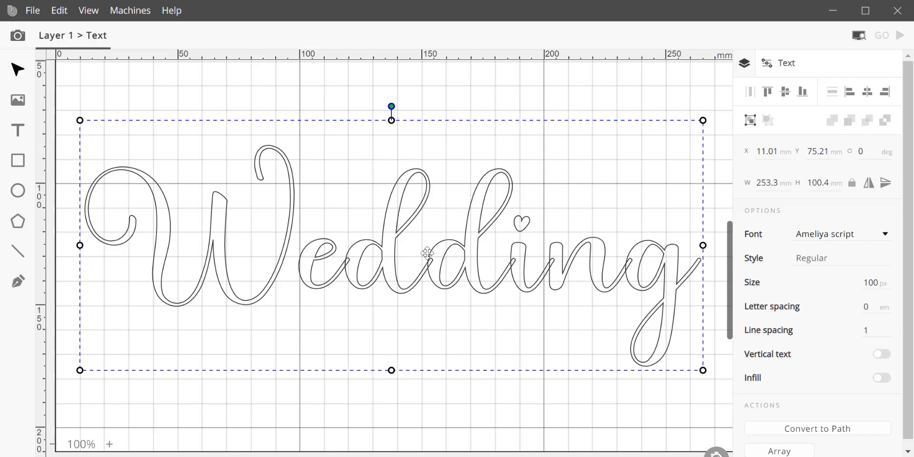
Convert the "Wedding" text to a path and decompose it into separate outlines.
click(823, 429)
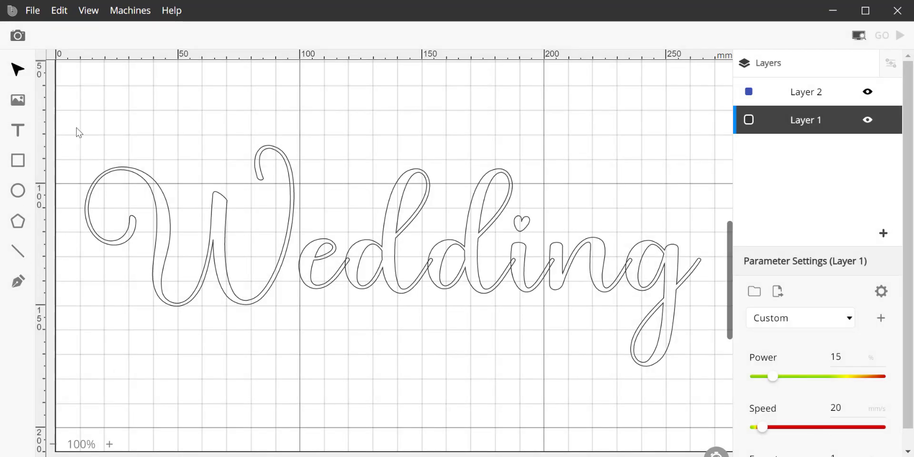
drag(79, 97, 668, 406)
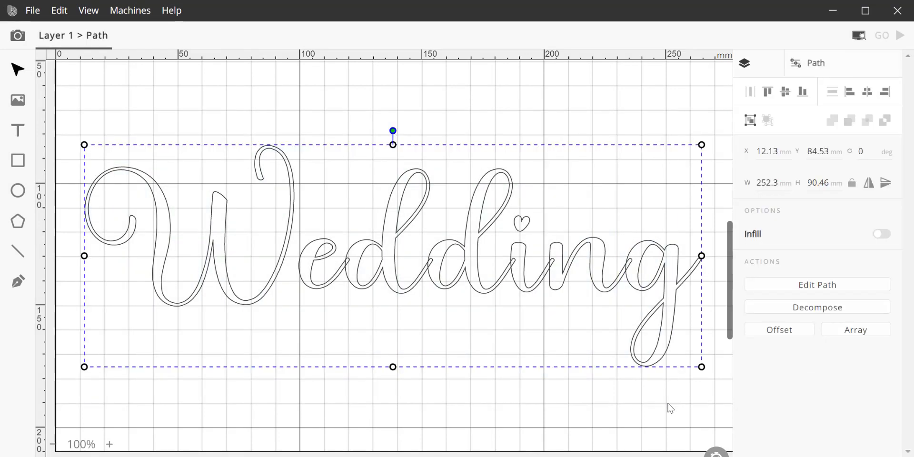
click(865, 316)
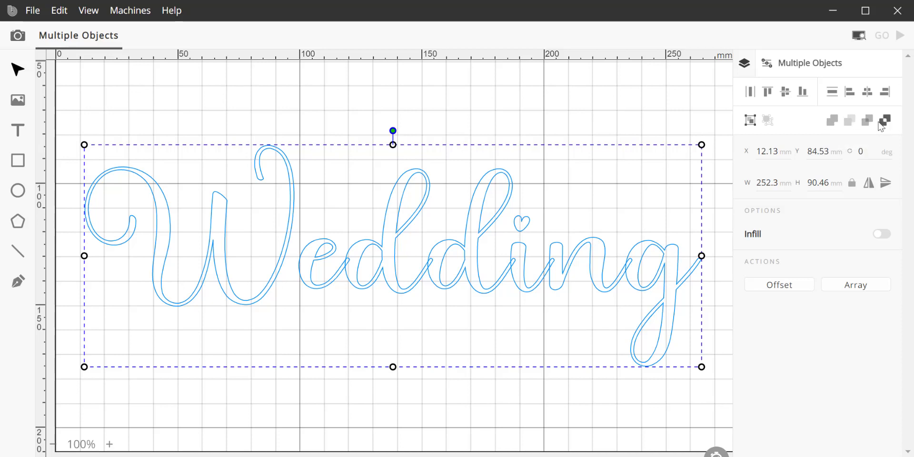
Try to unite all the decomposed outlines of the word into one path, and undo the union.
click(829, 122)
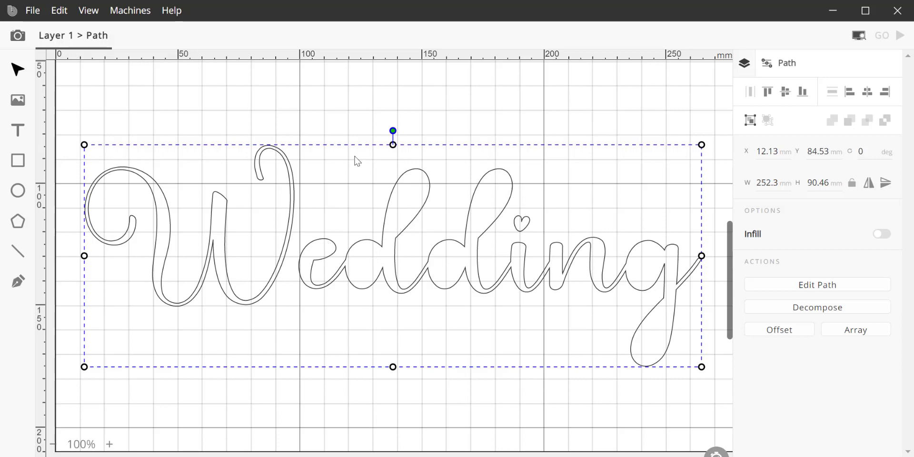
click(58, 11)
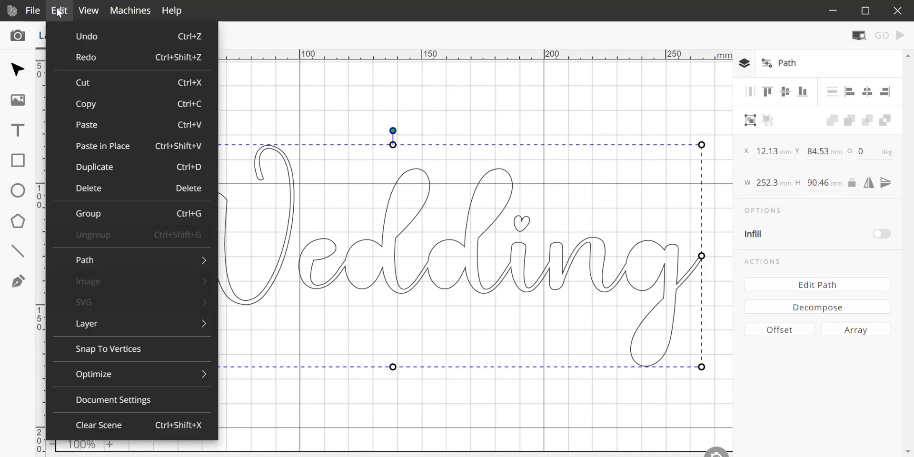
click(80, 35)
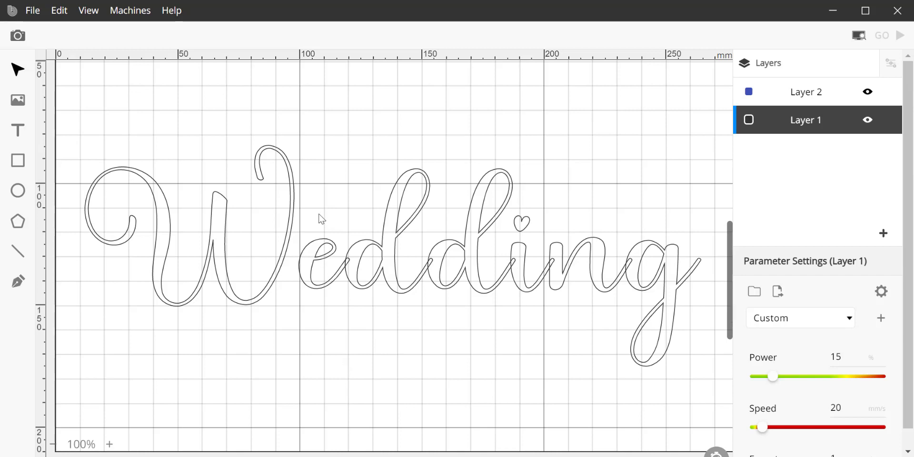
Subtract the inner loop of the letter e from its outline, and try to unite the result with the first d.
drag(315, 215, 330, 298)
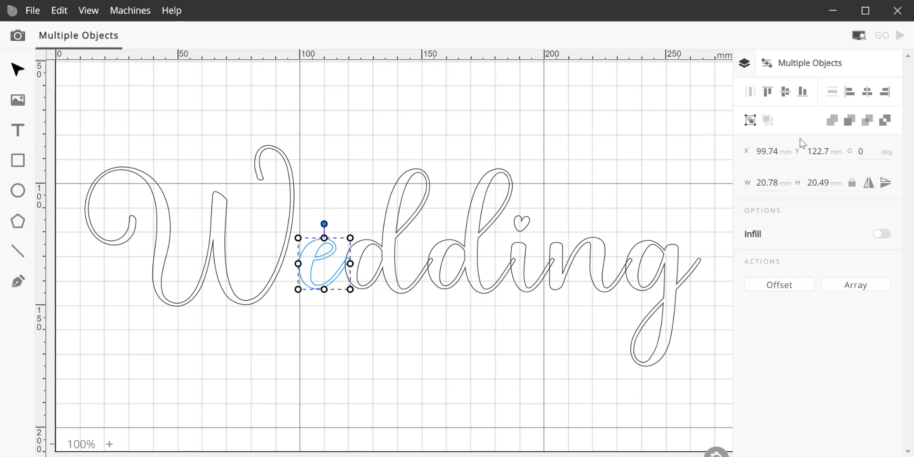
click(849, 121)
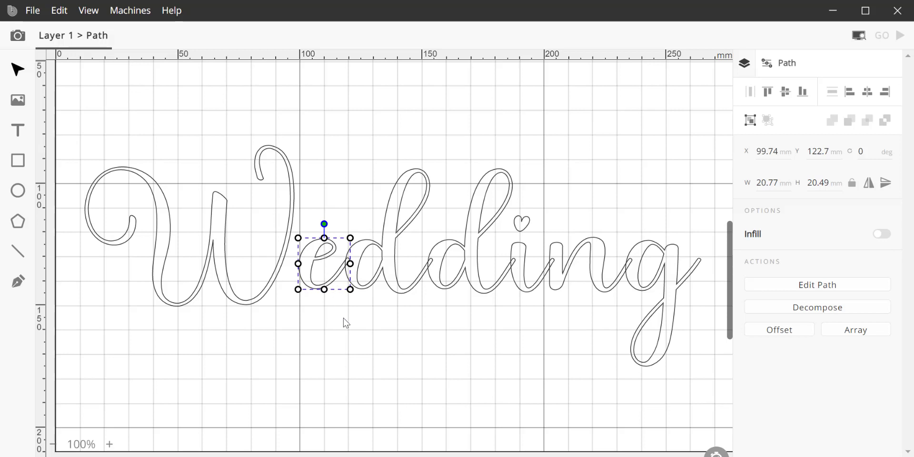
drag(333, 166, 385, 335)
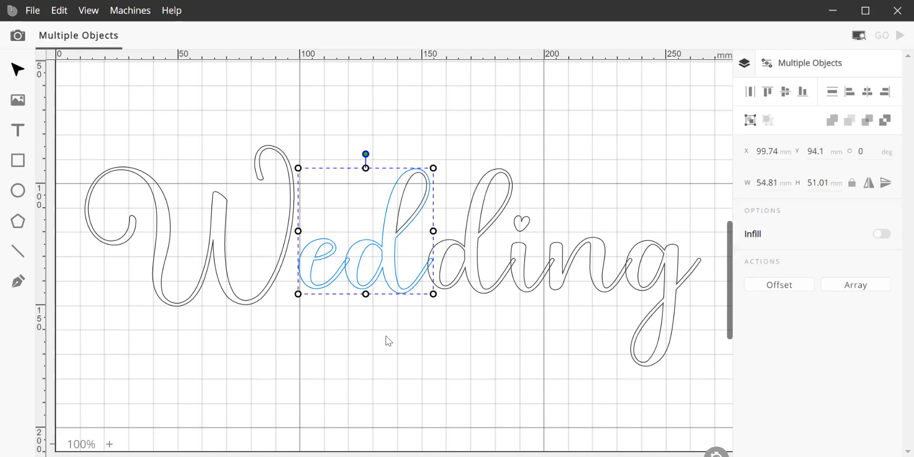
click(834, 121)
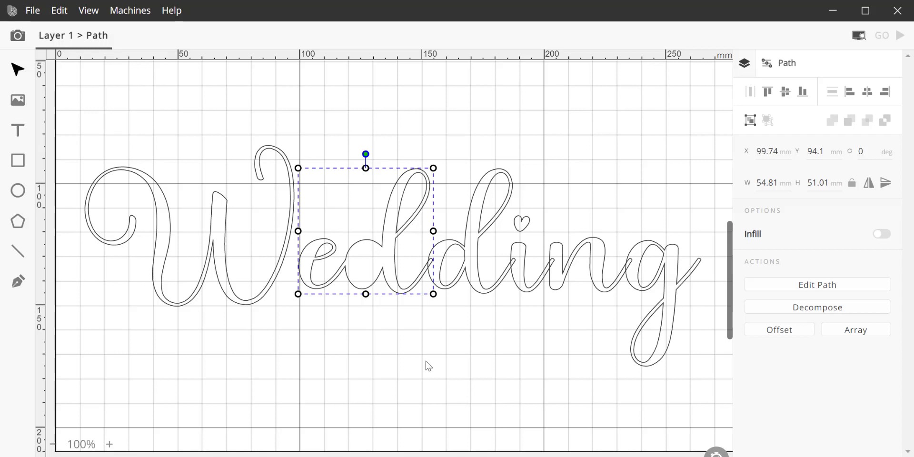
click(64, 14)
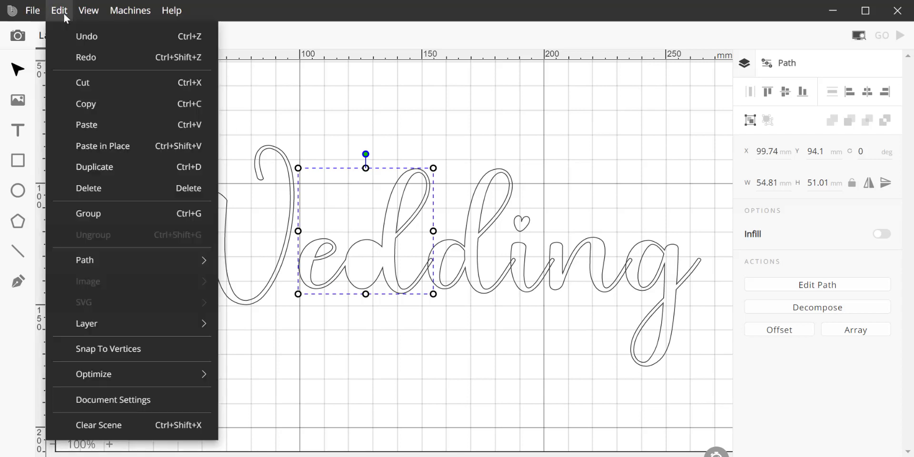
click(81, 36)
click(157, 127)
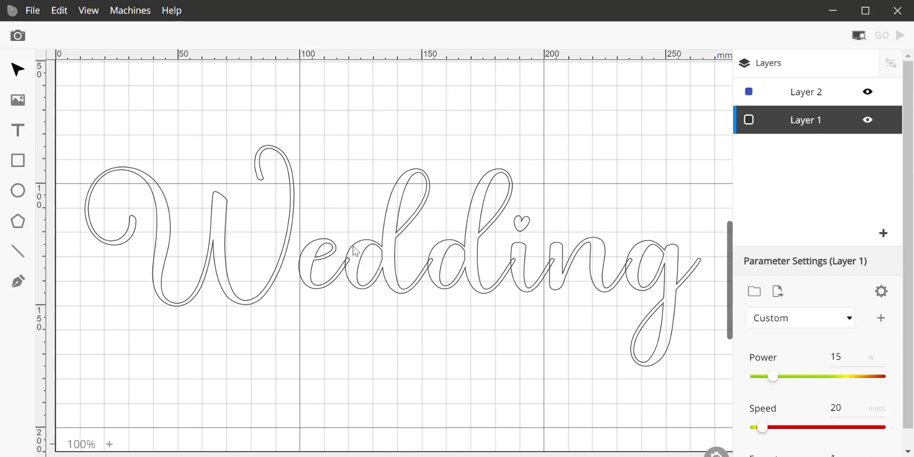
Decompose the letter e into a separate outline and inner loop.
drag(364, 169, 404, 316)
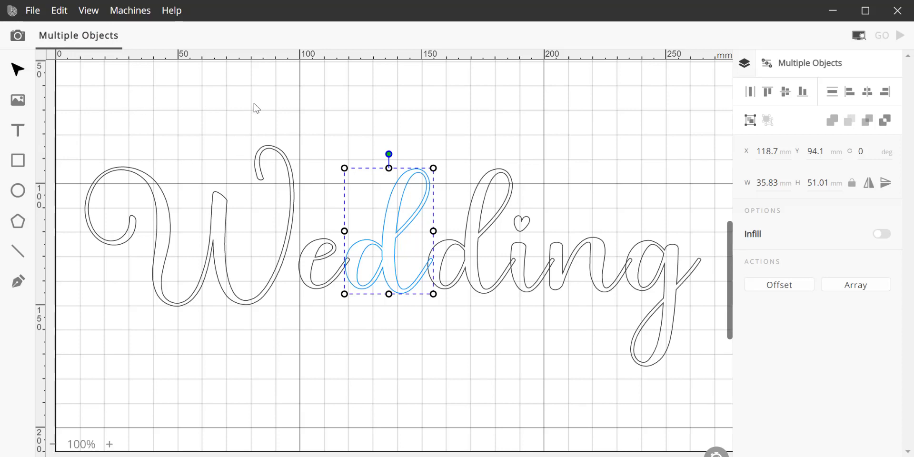
click(281, 95)
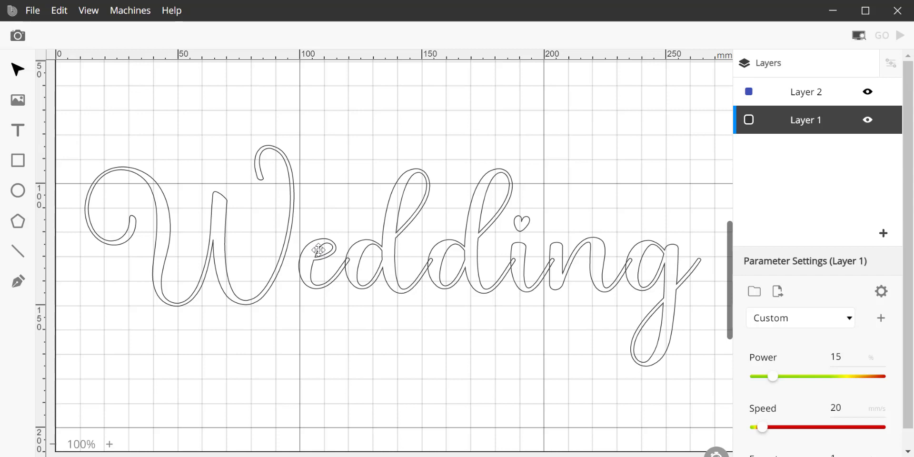
click(318, 249)
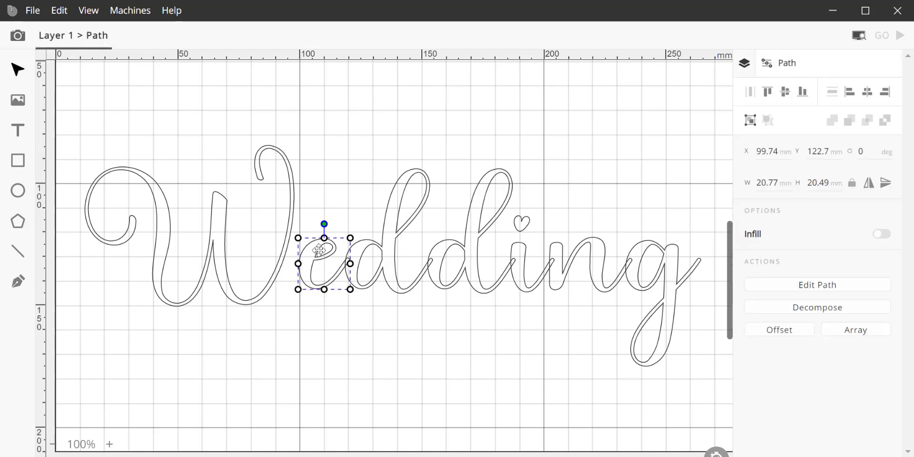
click(338, 220)
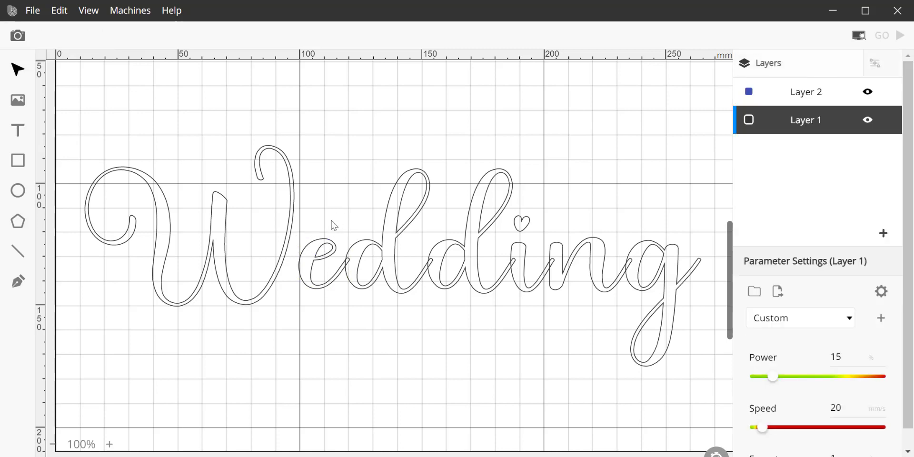
click(324, 246)
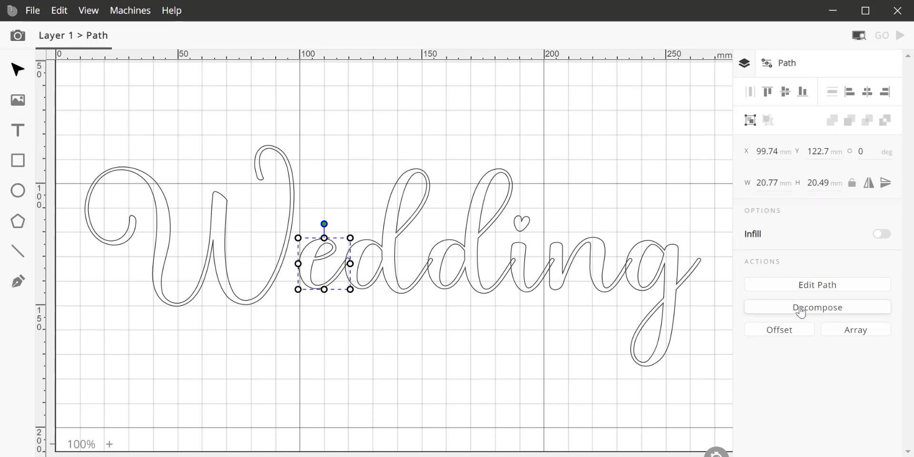
click(783, 314)
click(372, 387)
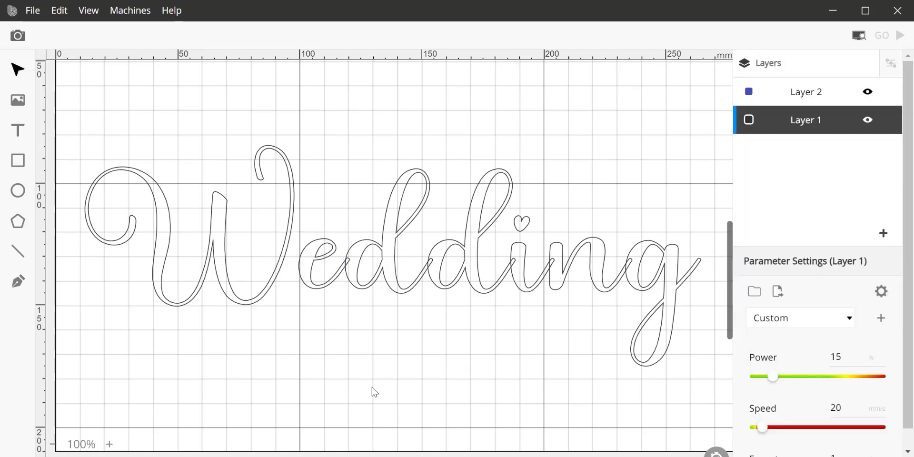
Move the inner loops of the e, both d's and the g to Layer 2, and hide that layer.
click(319, 247)
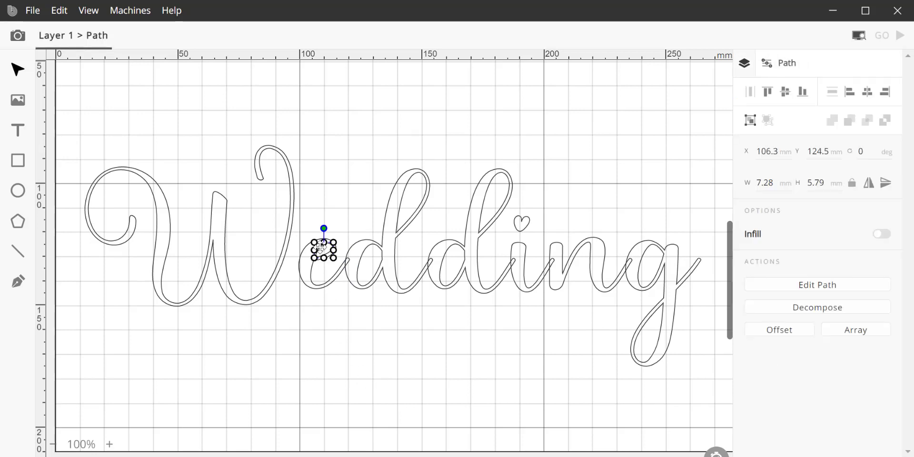
shift+click(361, 252)
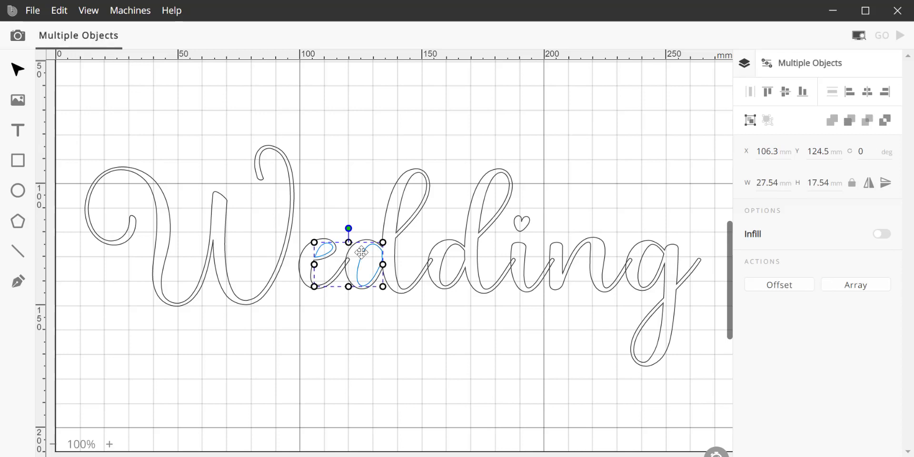
shift+click(401, 199)
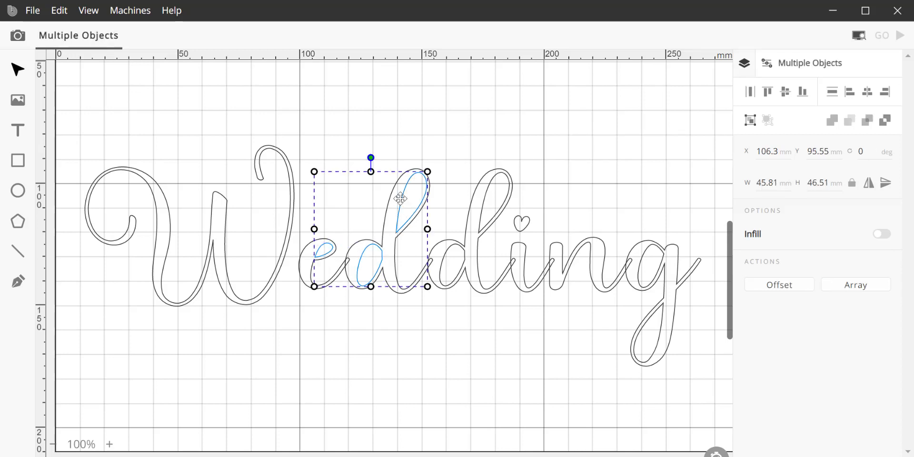
shift+click(487, 200)
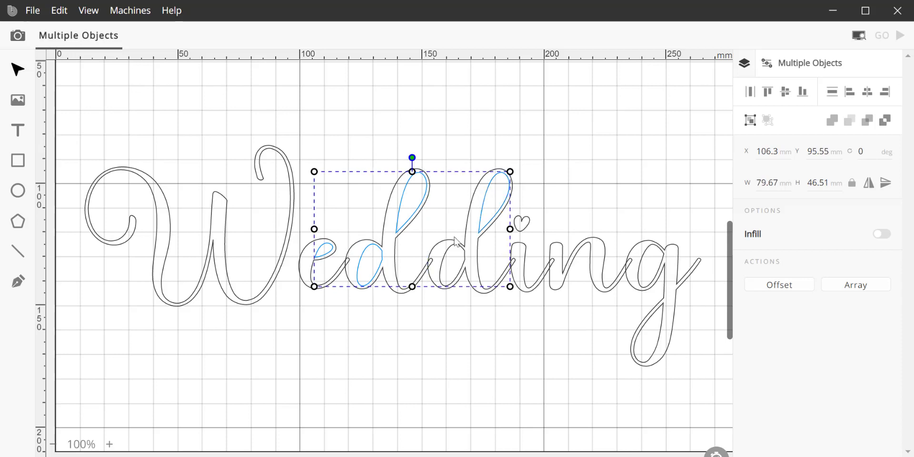
shift+click(450, 251)
shift+click(647, 252)
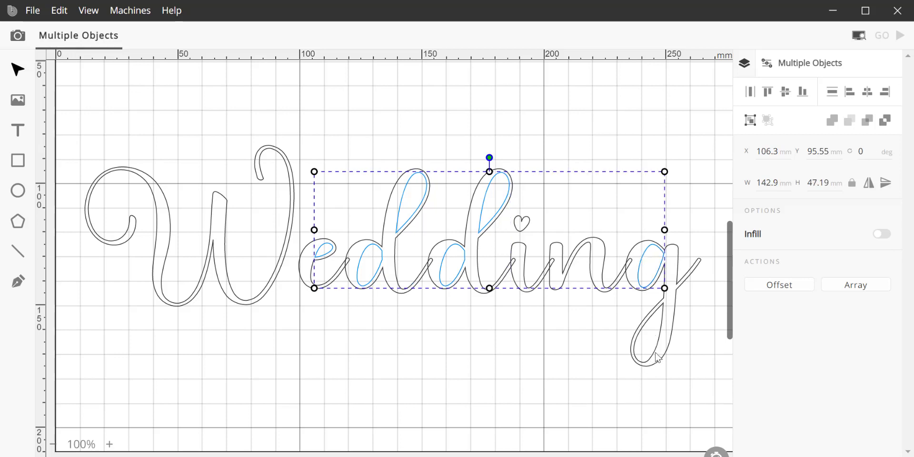
shift+click(658, 337)
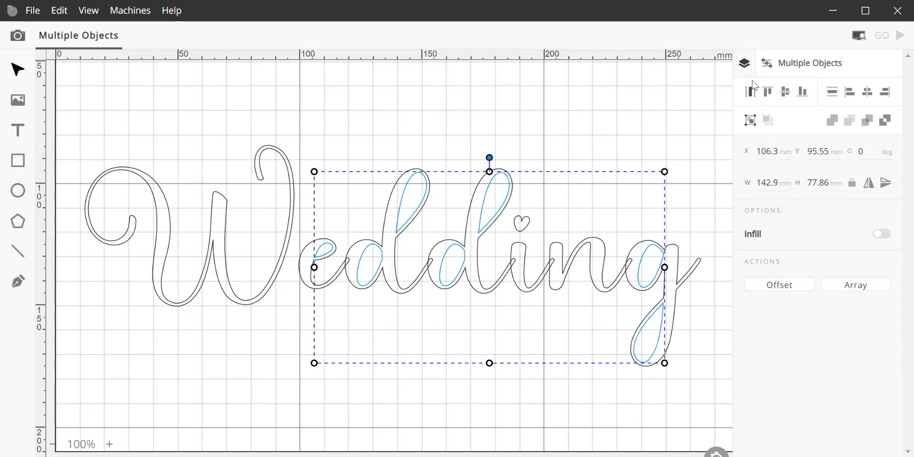
click(744, 63)
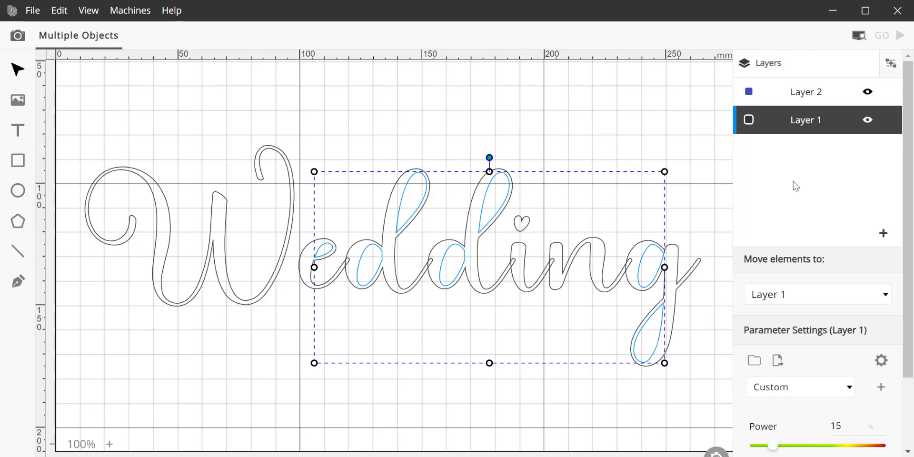
click(811, 295)
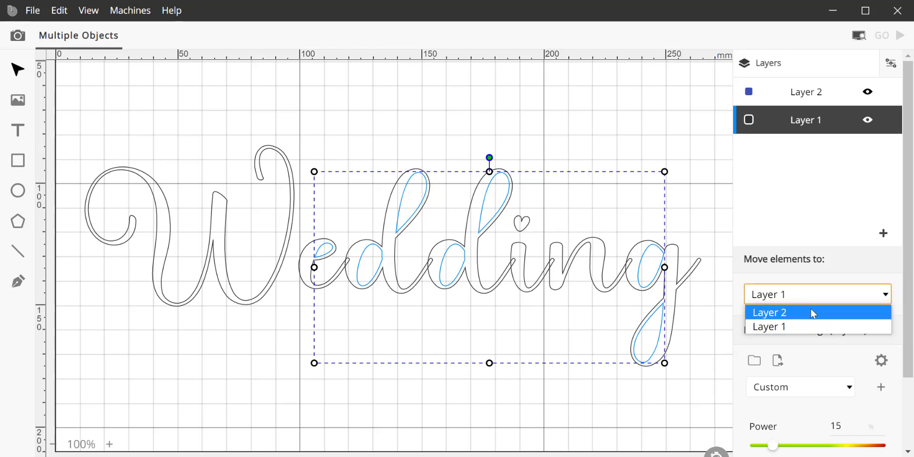
click(811, 312)
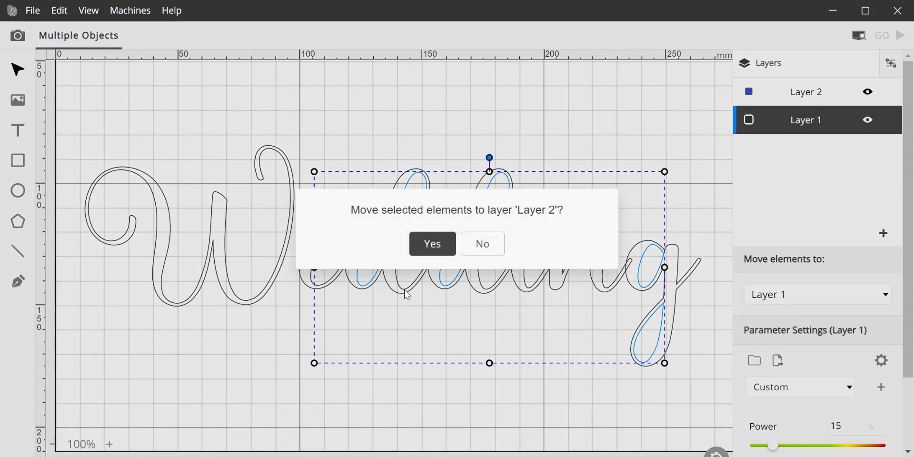
click(431, 248)
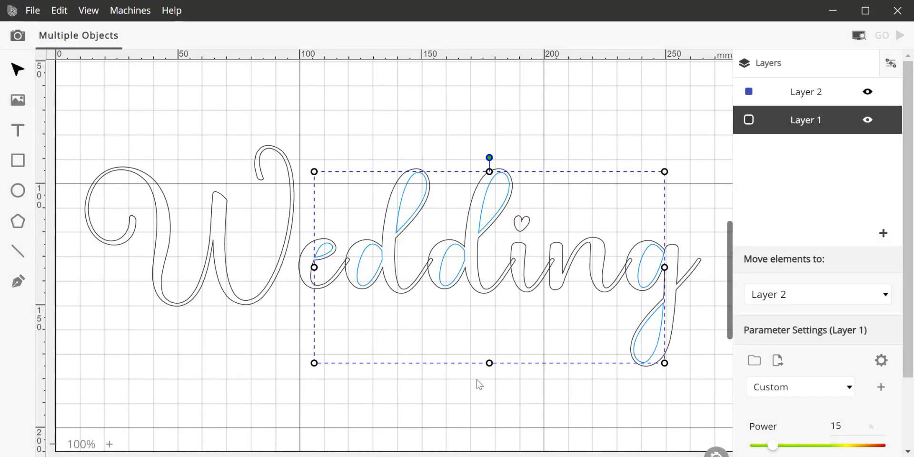
click(475, 410)
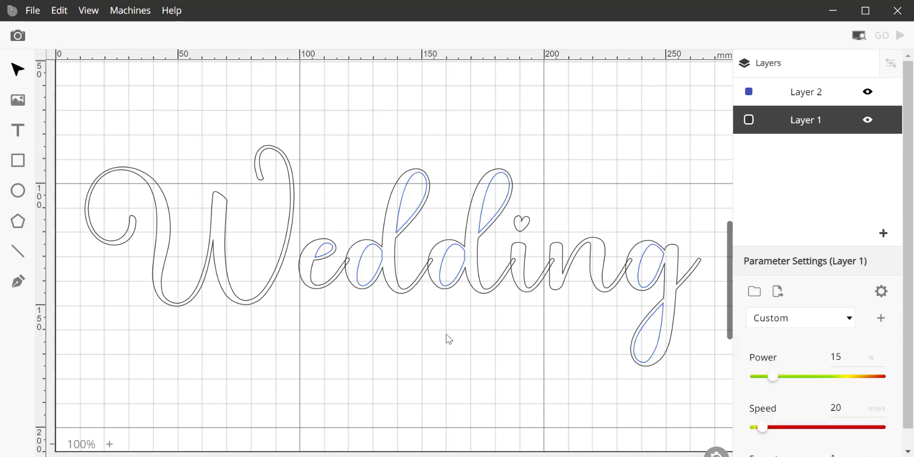
click(867, 93)
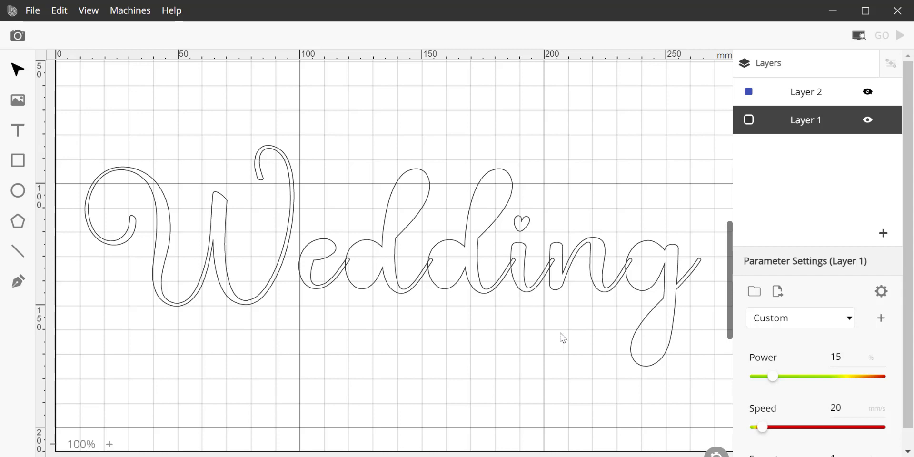
Move the W to about X 19.32 mm so it overlaps the e, and lower the heart onto the i at about Y 117.3 mm.
click(237, 302)
drag(237, 302, 256, 305)
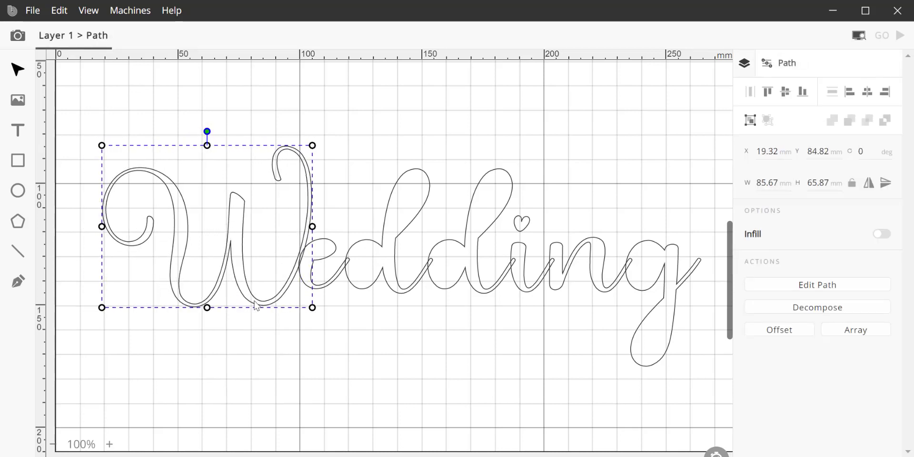
click(528, 222)
drag(529, 222, 523, 234)
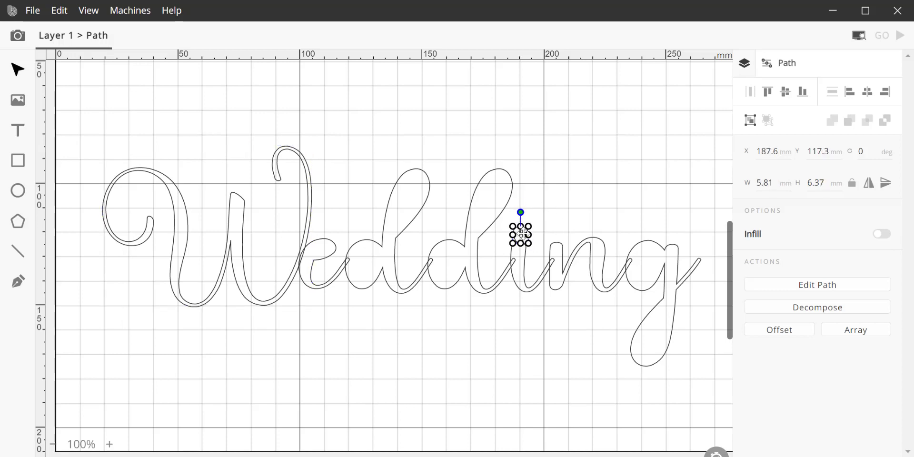
click(525, 350)
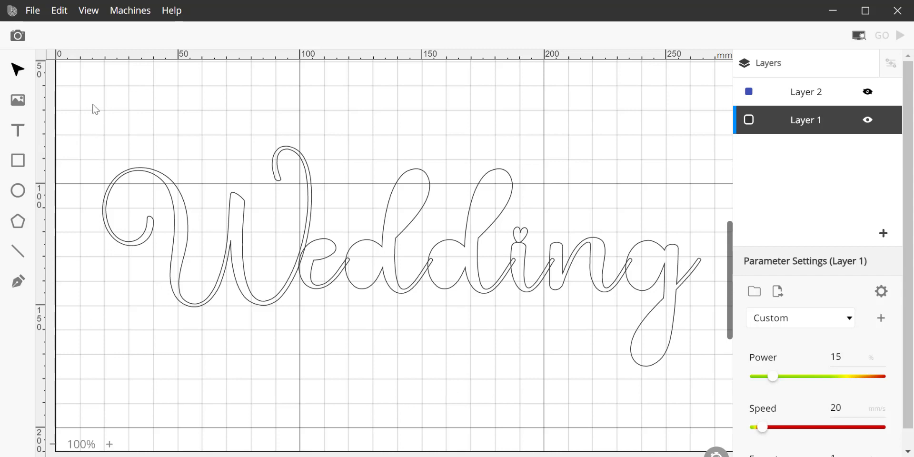
Unite all the visible letter outlines and the heart into a single path.
mouse_move(92, 100)
mouse_down()
mouse_move(132, 226)
mouse_move(670, 382)
mouse_move(716, 385)
mouse_up()
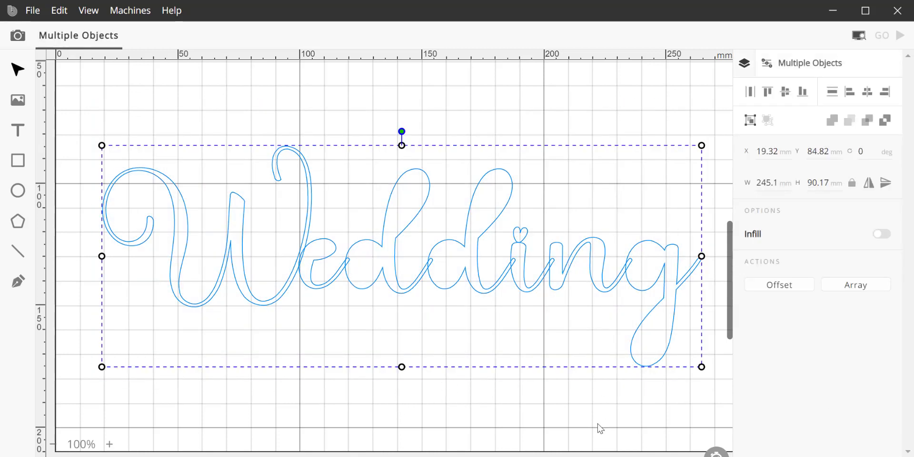
click(832, 120)
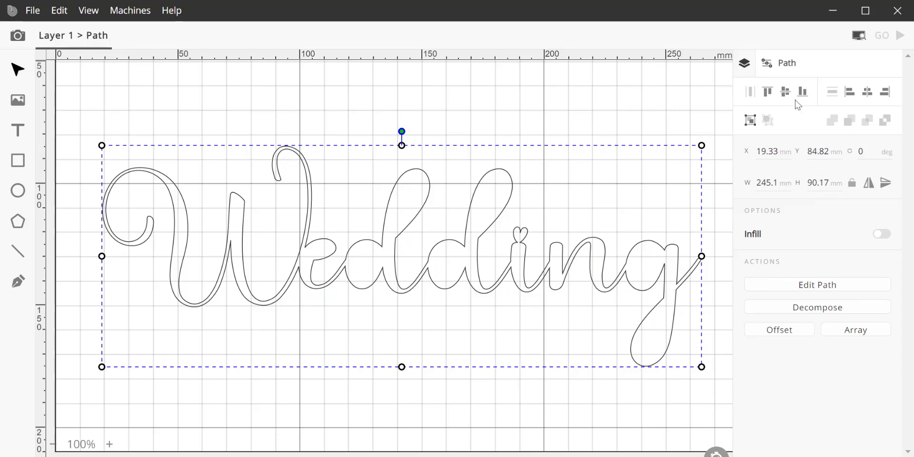
Hide Layer 1 and show Layer 2 to isolate the inner loops of the letters.
click(745, 65)
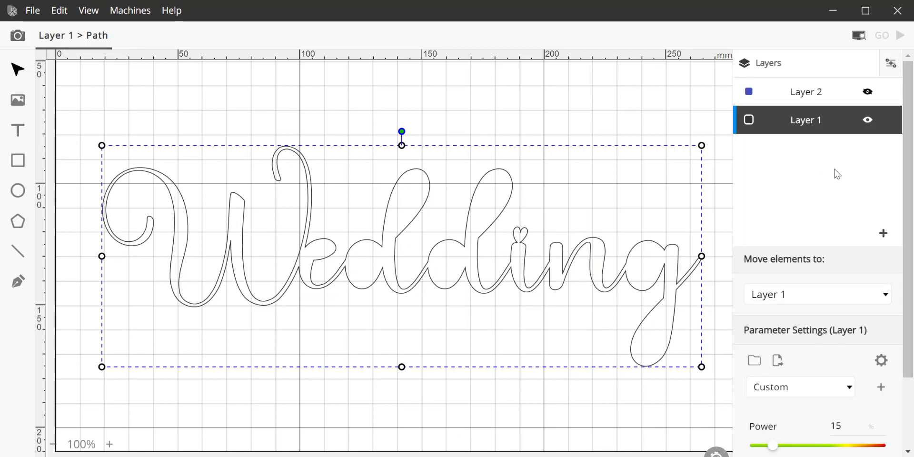
click(868, 120)
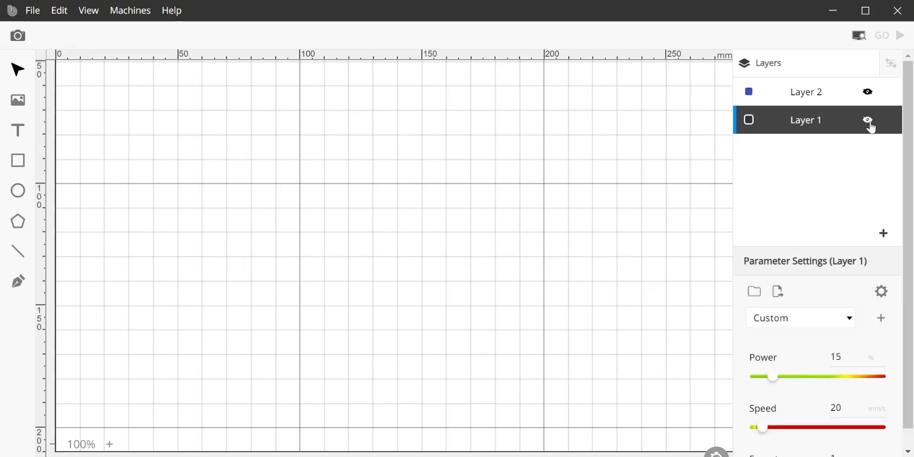
click(866, 93)
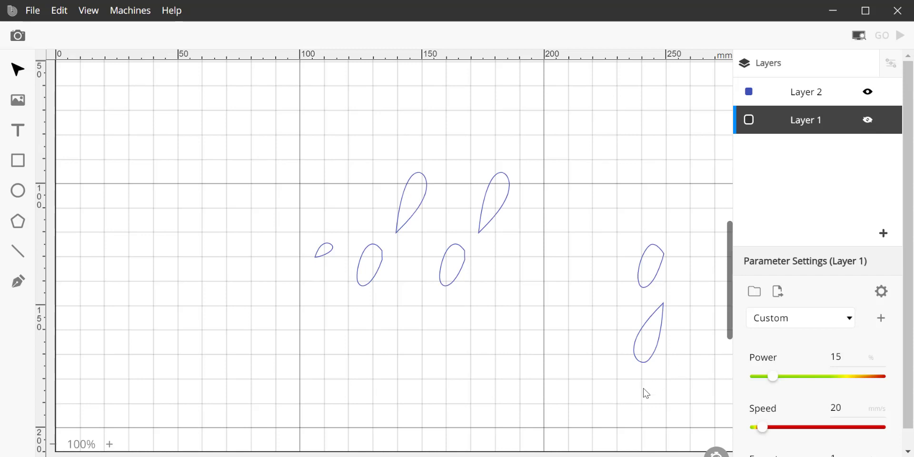
click(280, 313)
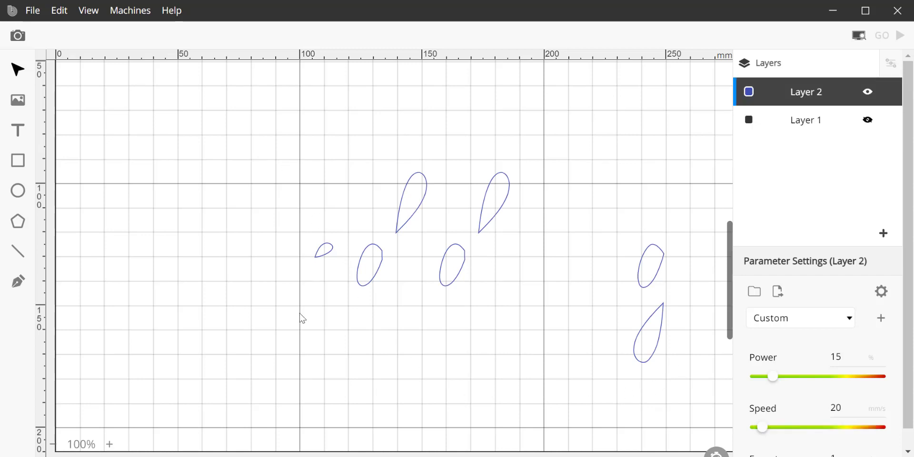
click(866, 119)
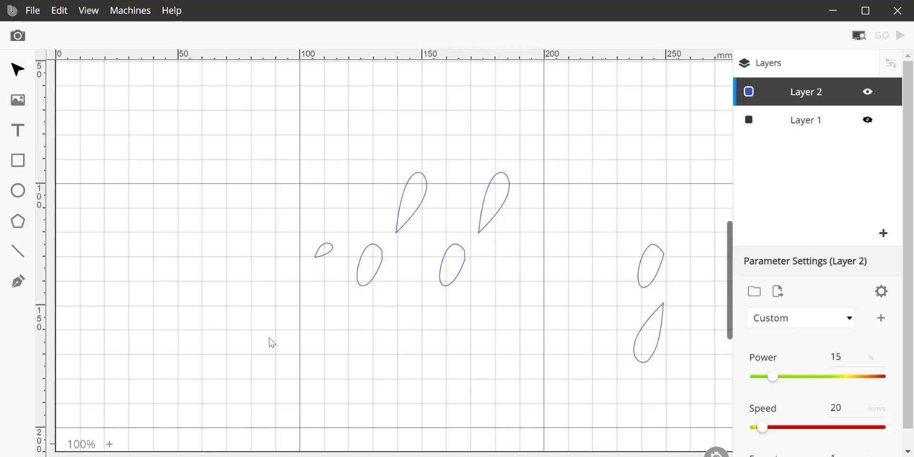
Move all the inner letter loops from Layer 2 to Layer 1.
drag(261, 126, 684, 393)
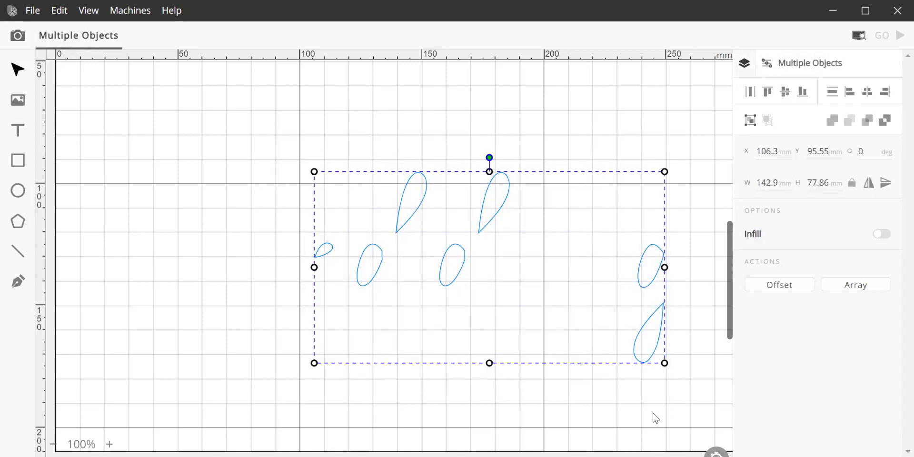
click(745, 66)
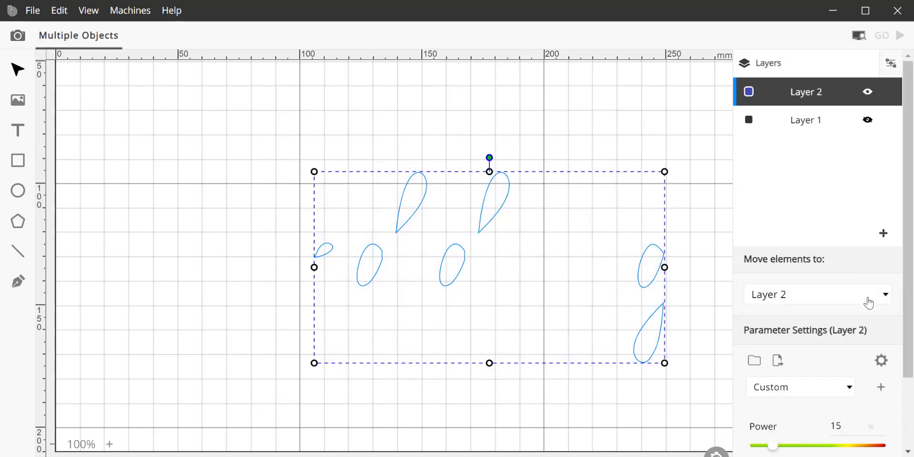
click(886, 296)
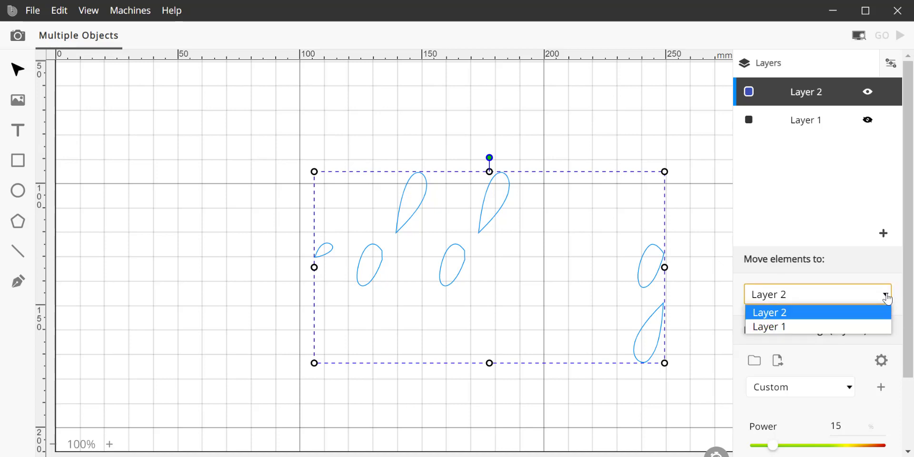
click(862, 325)
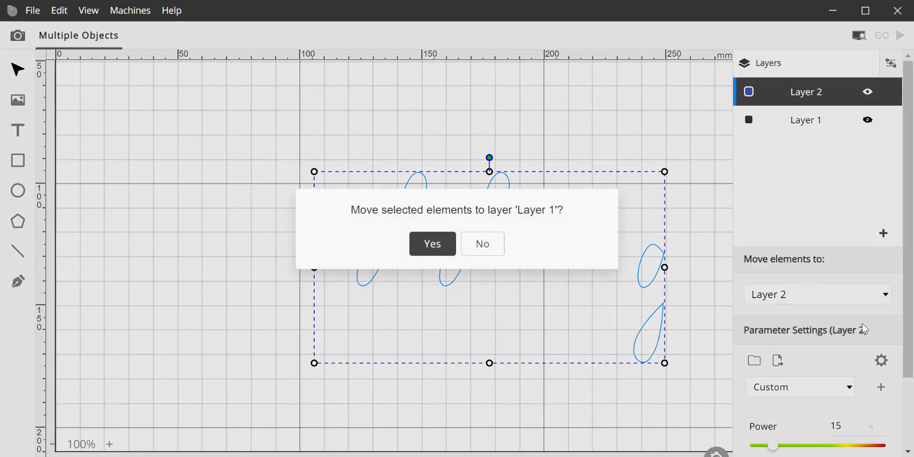
click(426, 247)
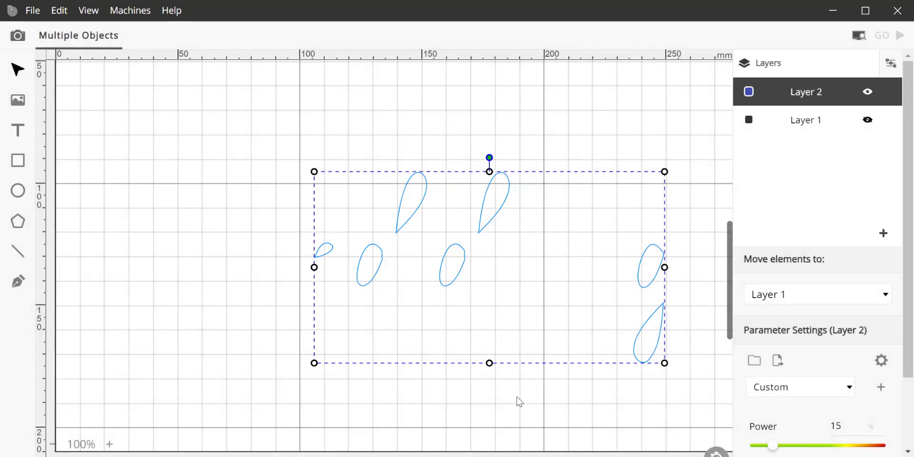
Show Layer 1 with the complete Wedding outline and delete the emptied Layer 2.
click(867, 120)
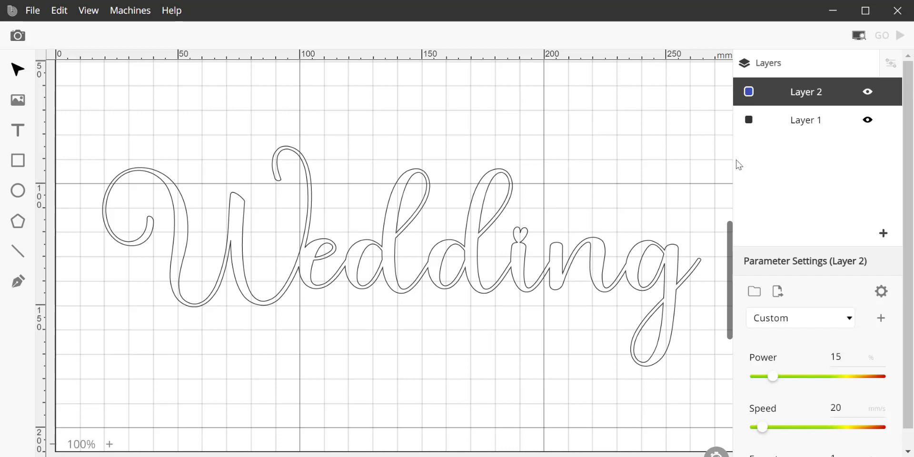
click(806, 88)
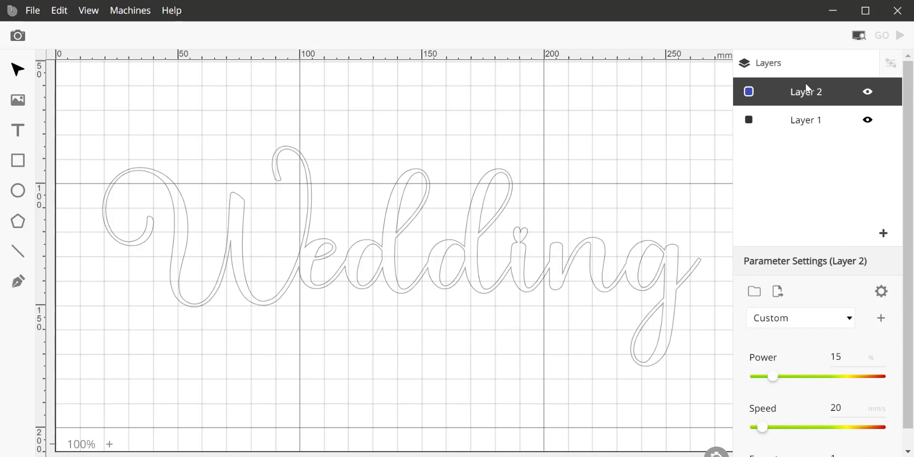
right_click(833, 91)
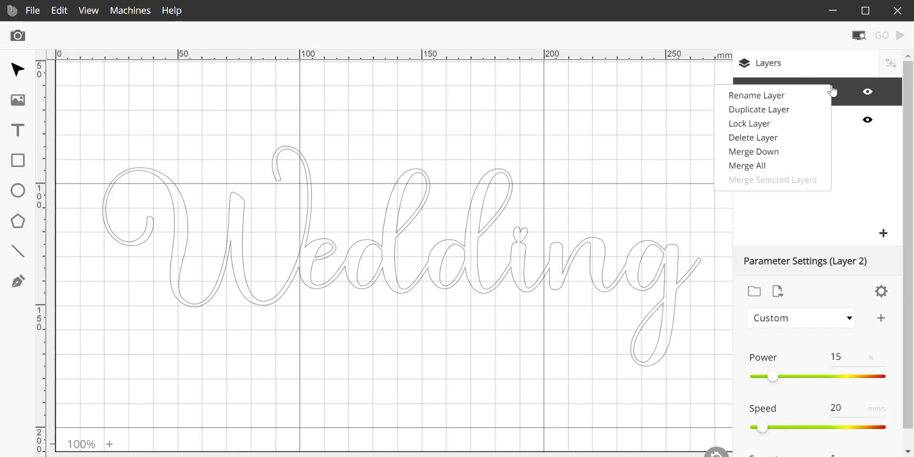
click(792, 138)
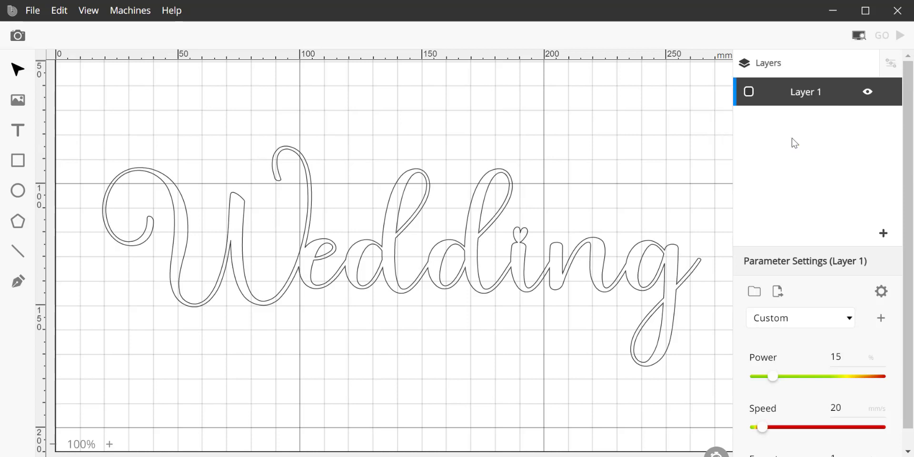